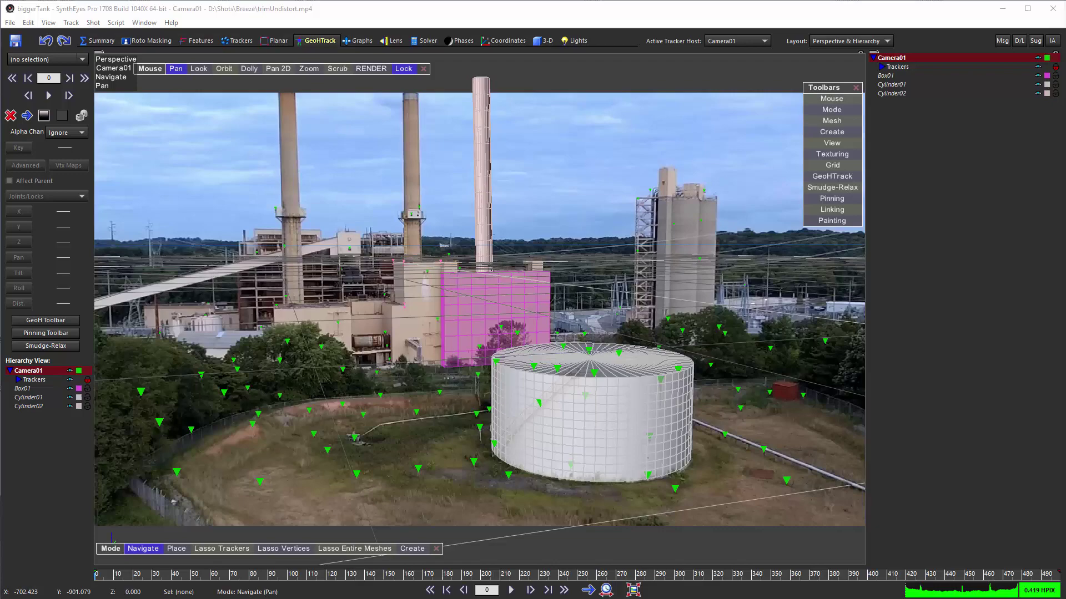
Review the solve, then export it as biggerTank.jsx with Cinema 4D Integration set to Write .fbx.
drag(123, 577, 97, 578)
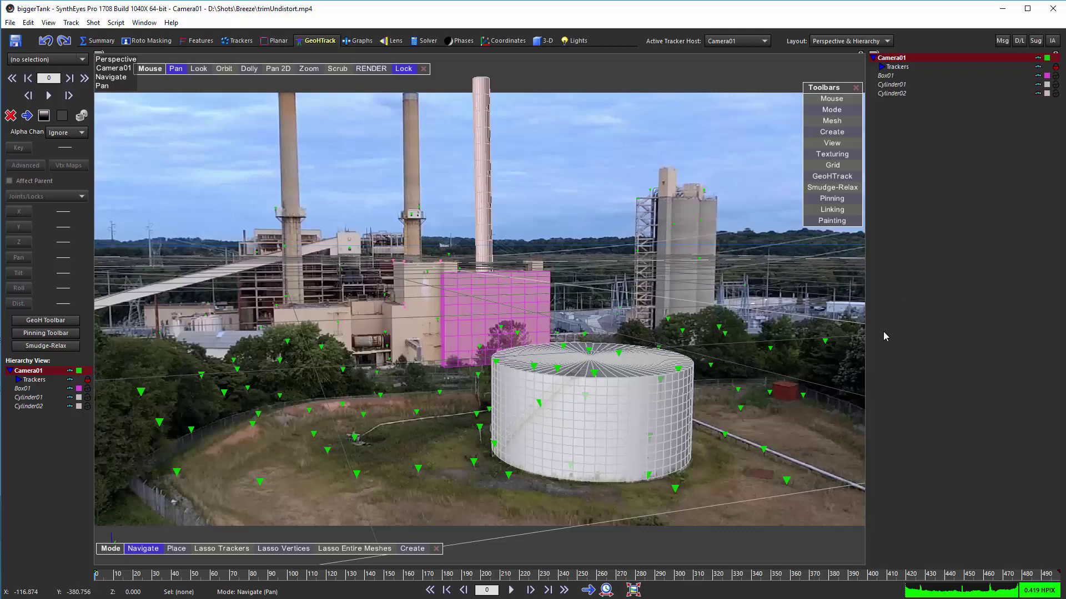
click(10, 23)
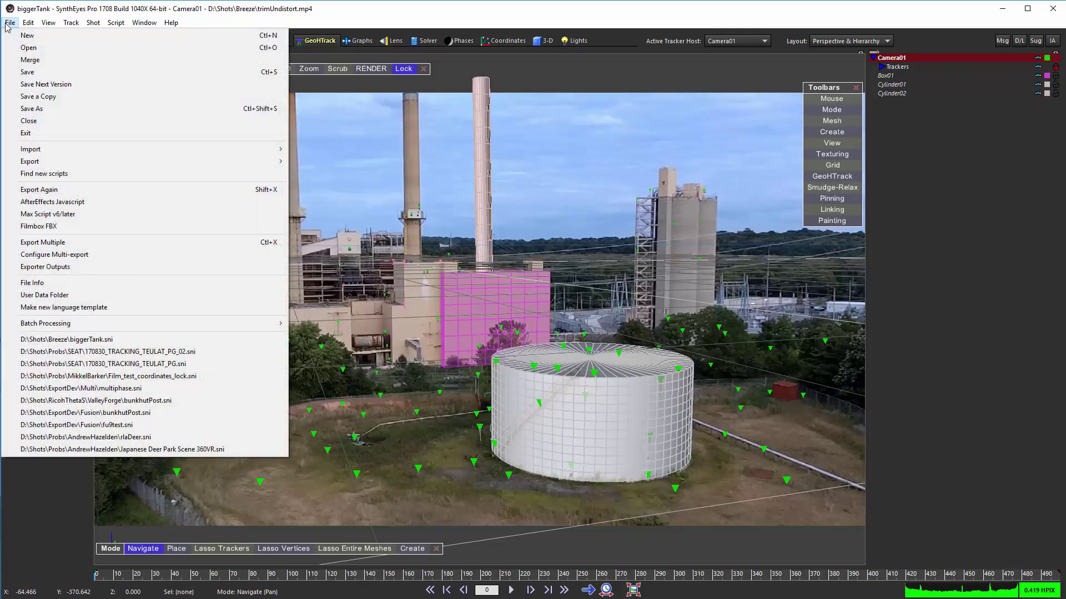
click(84, 203)
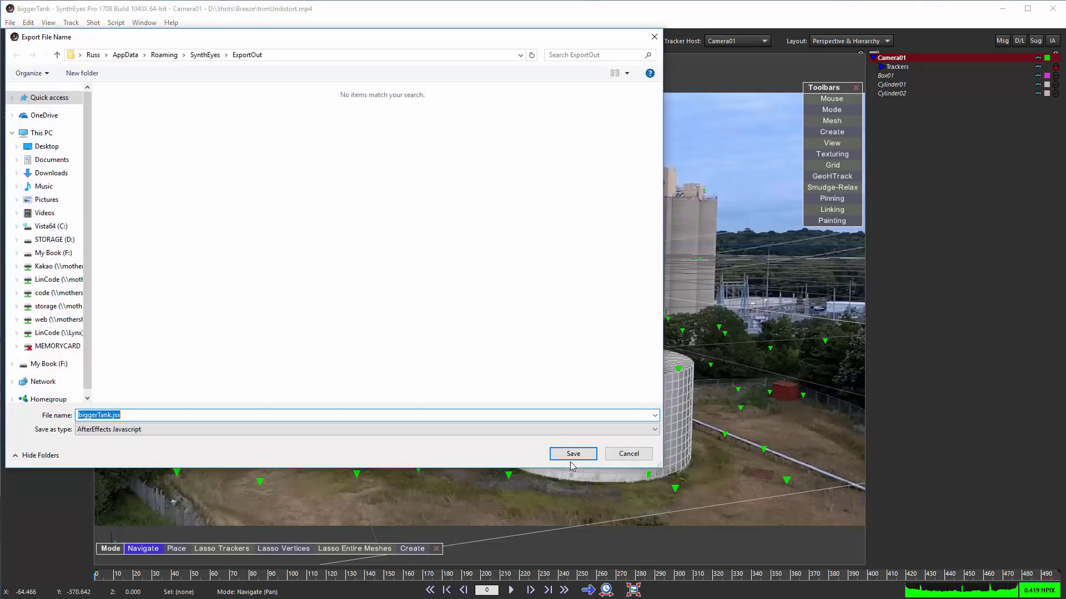
click(573, 454)
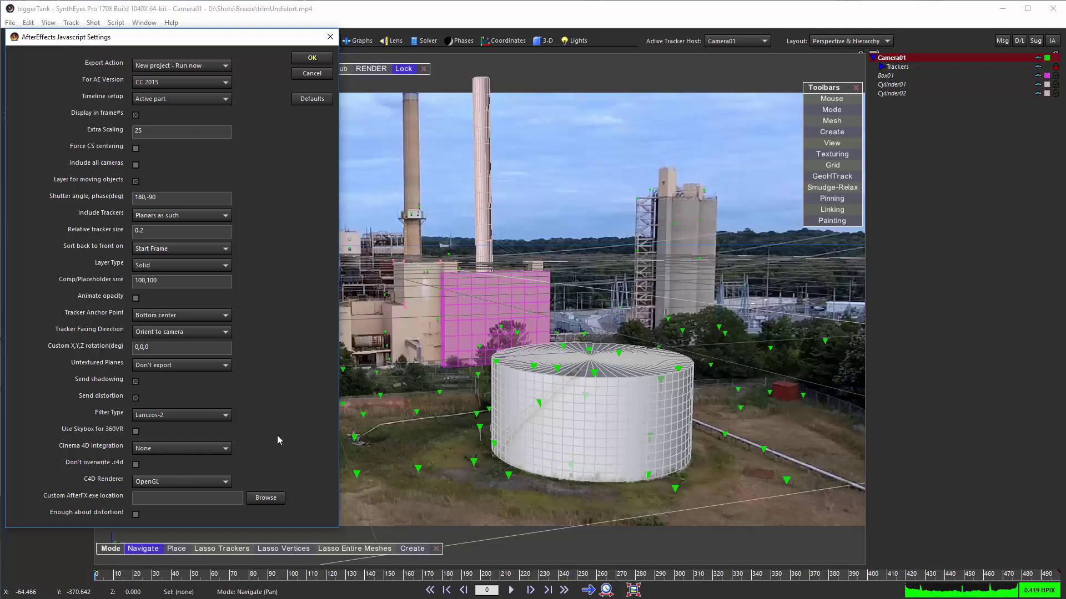
click(155, 449)
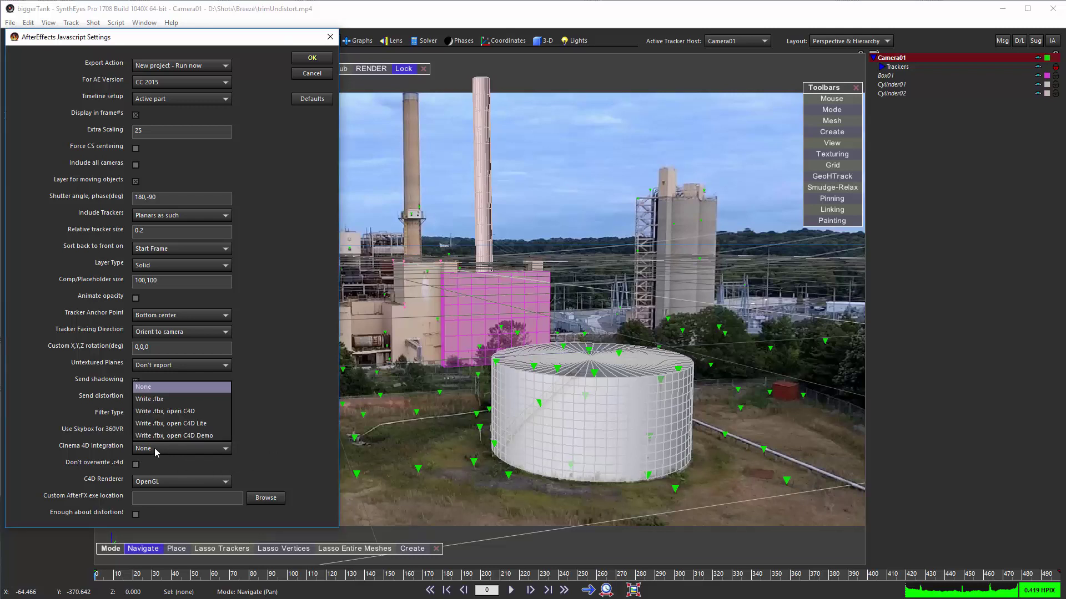
click(164, 399)
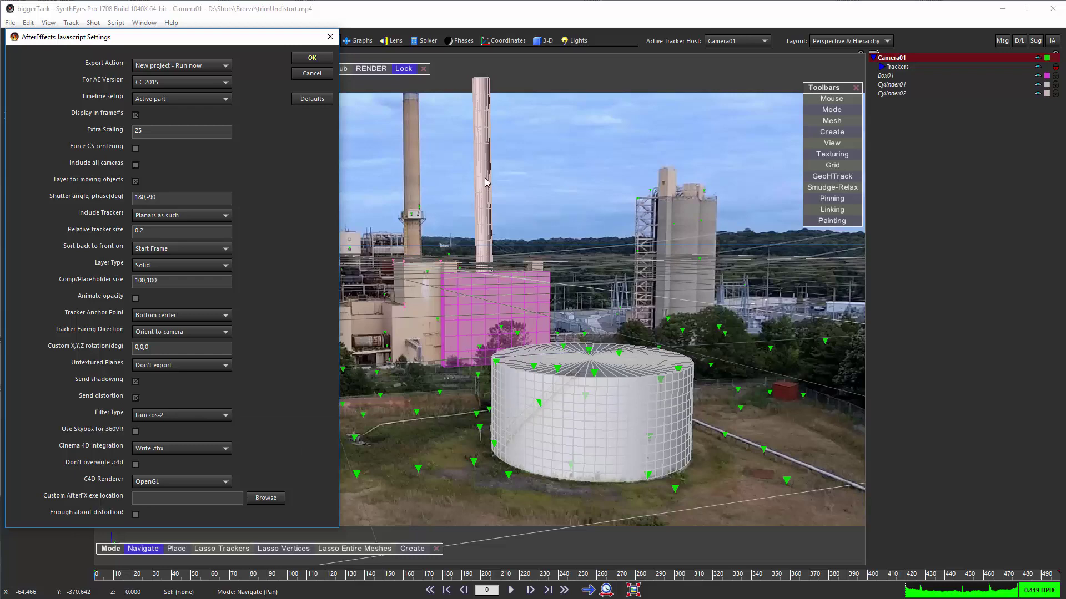
click(307, 61)
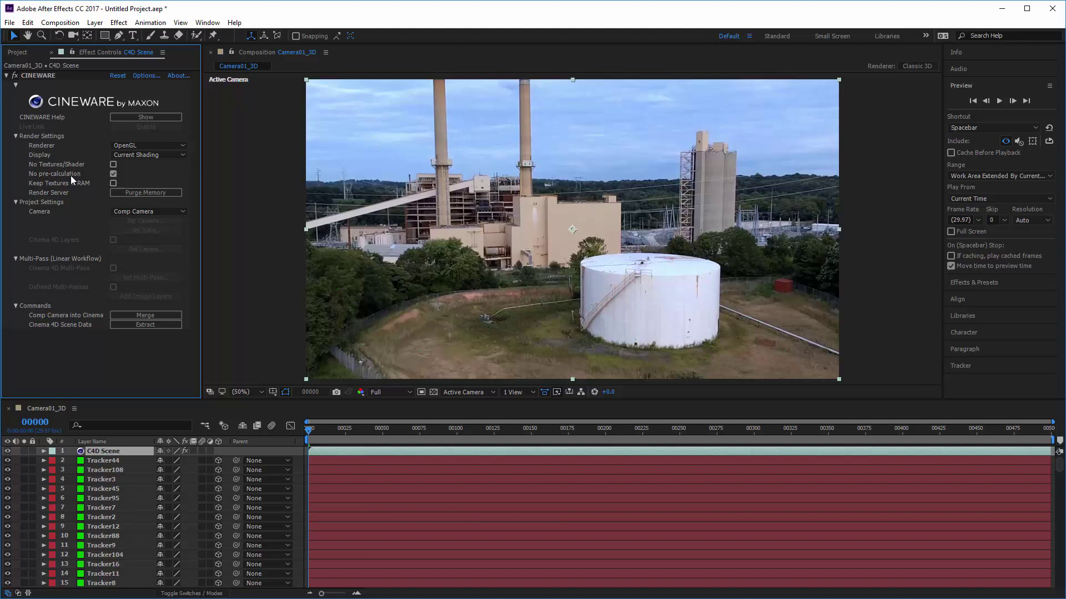
Create a new MAXON Cinema 4D file saved as biggerTank.c4d, overwriting the existing one.
click(9, 25)
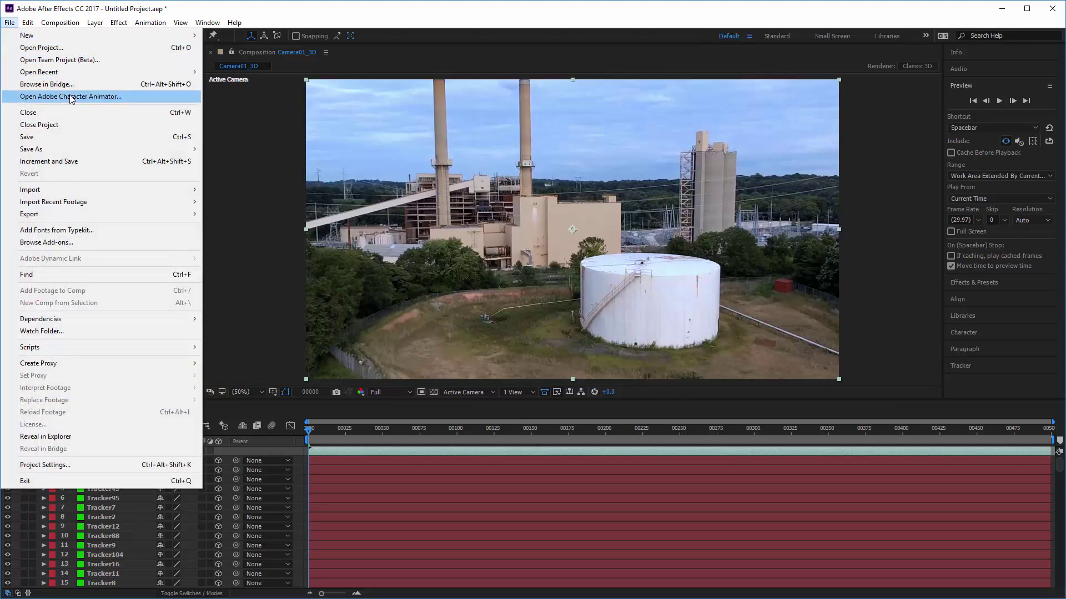
mouse_move(109, 40)
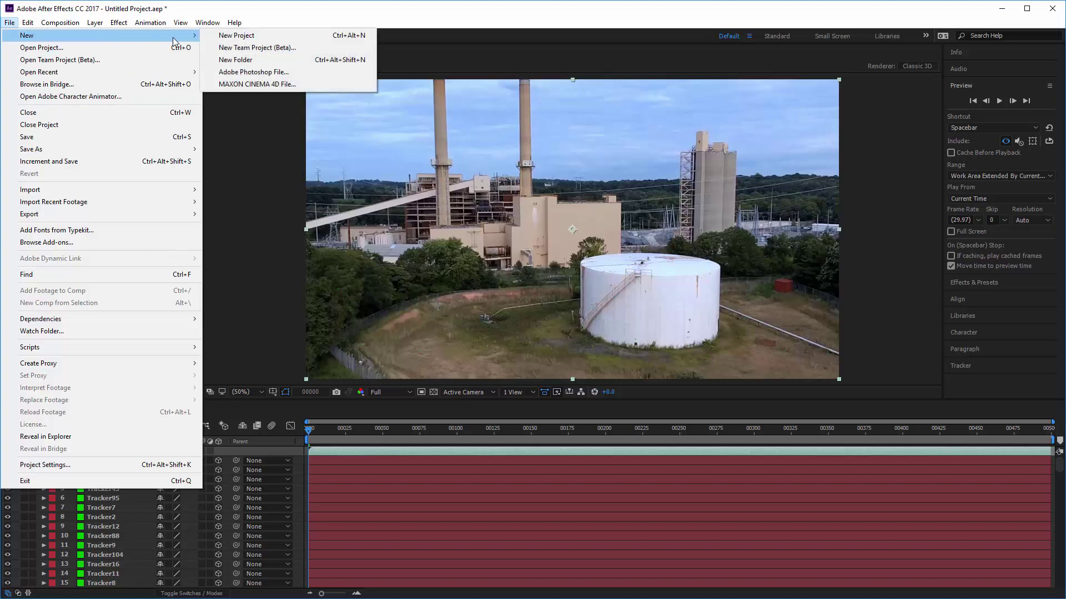
click(251, 85)
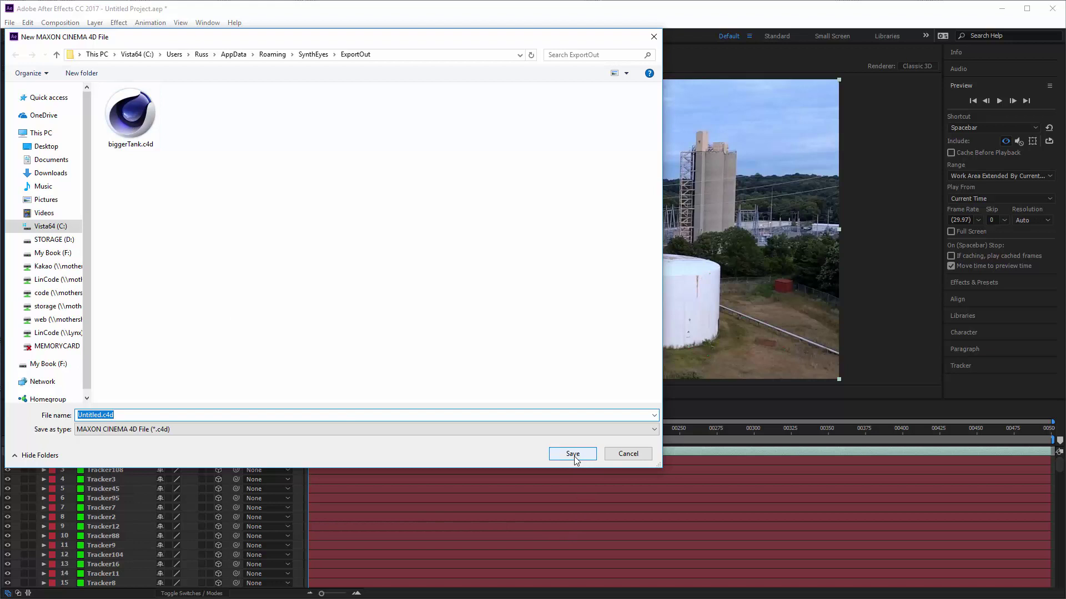
click(130, 116)
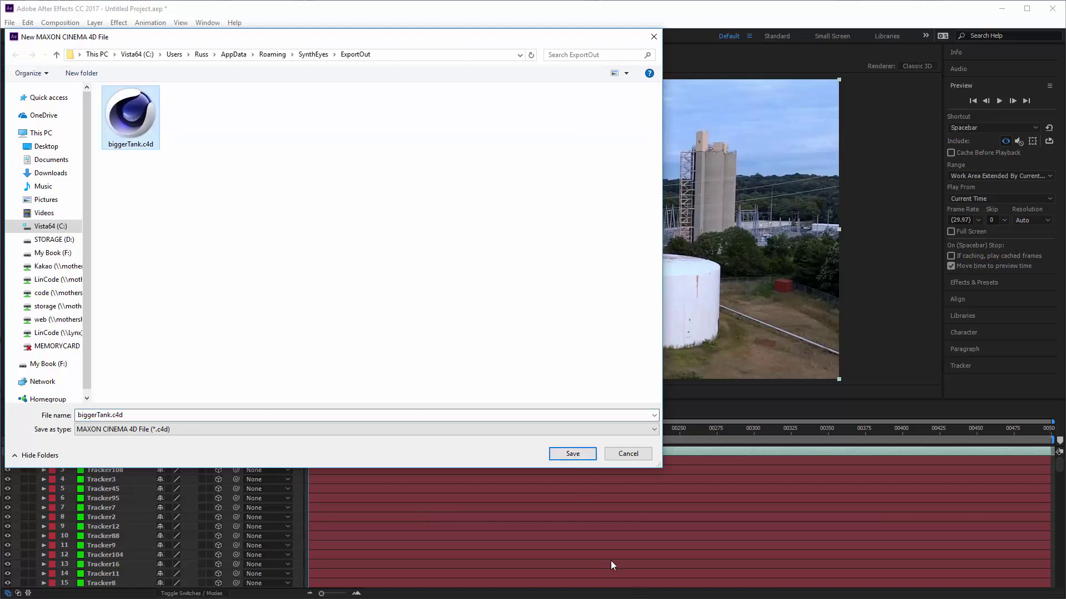
click(572, 454)
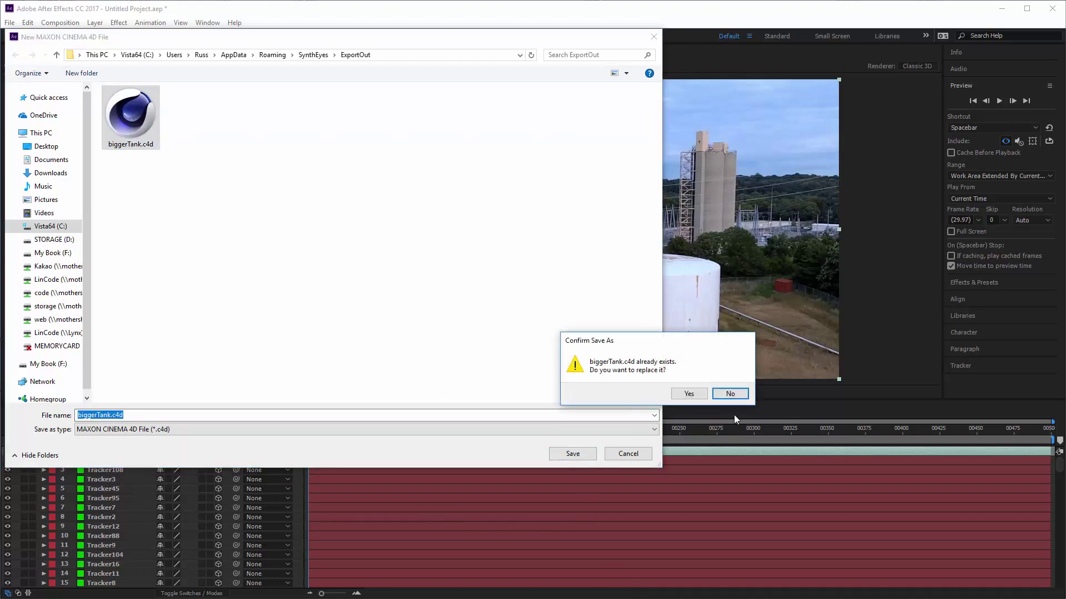
click(694, 395)
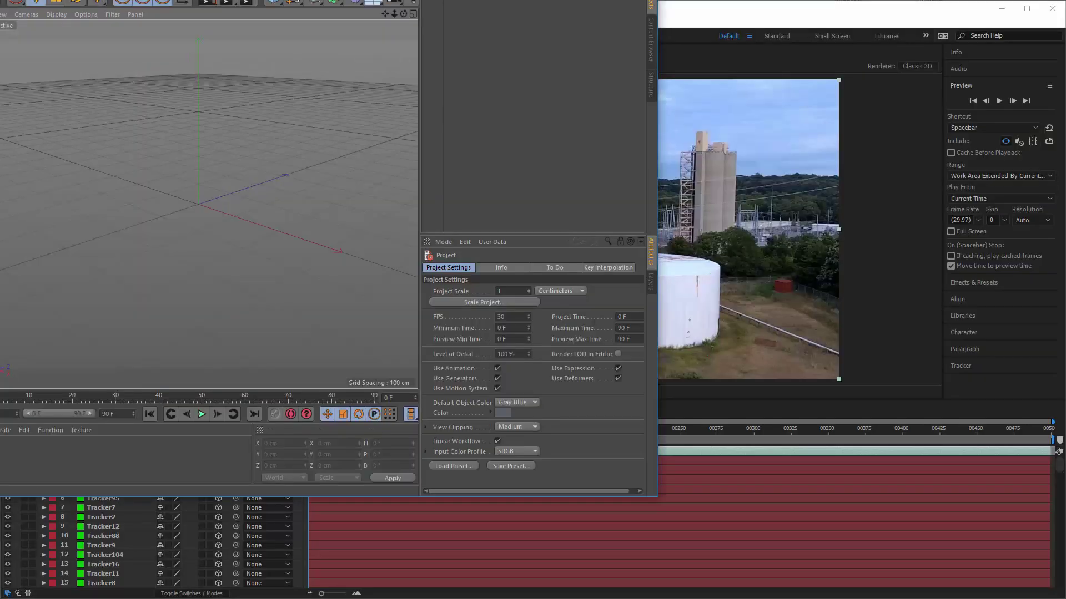
Move the Cinema 4D Lite window to the top-left corner and stretch it to fill the screen.
drag(60, 1, 104, 11)
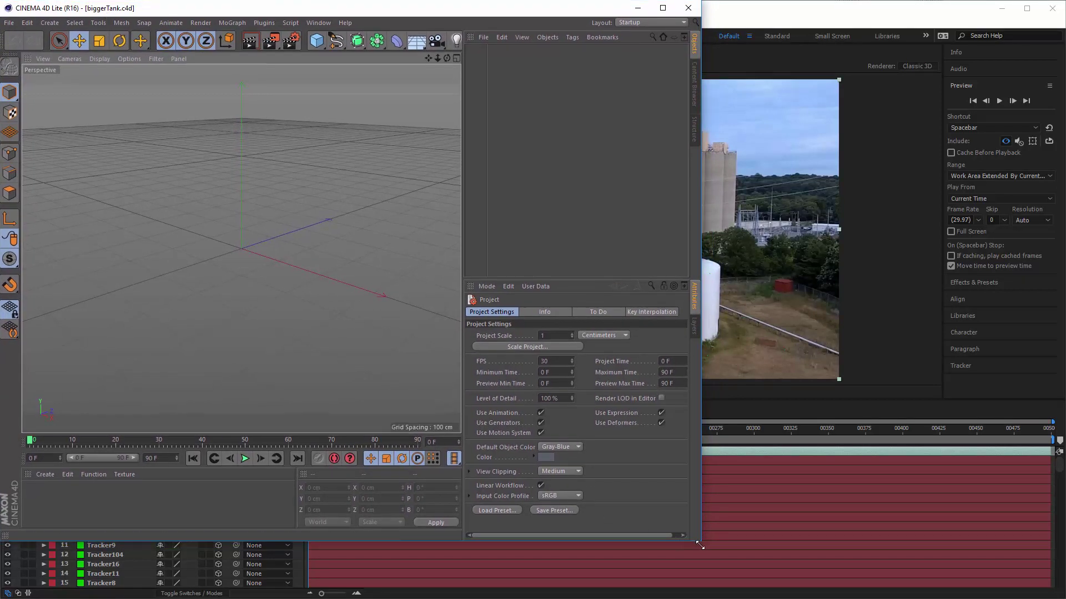
drag(699, 545, 1065, 598)
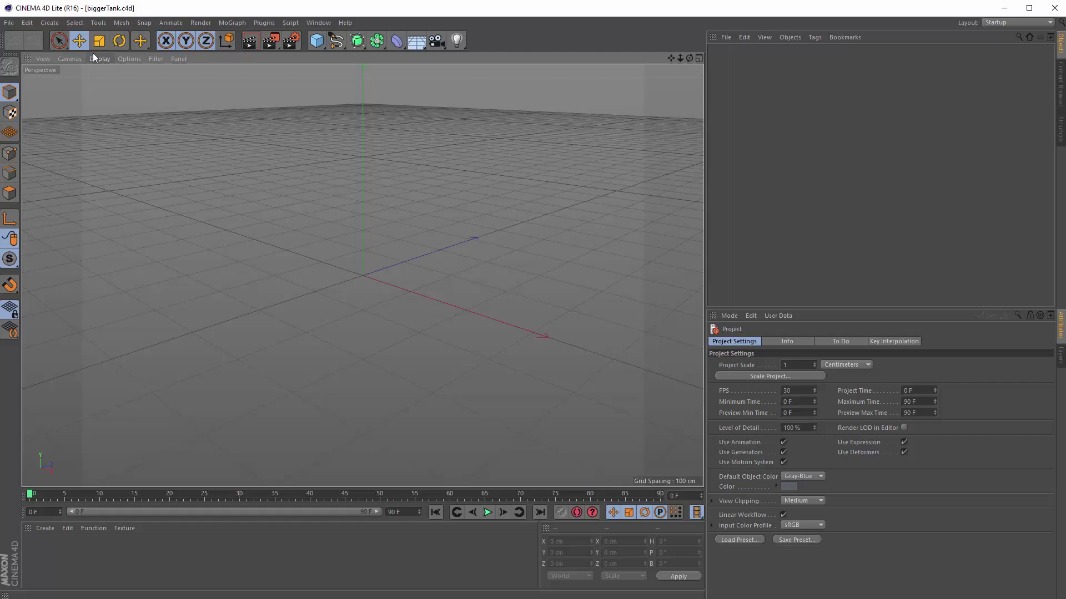
Open biggerTank.fbx with default import settings, choosing Take 001 in the take dialog.
click(9, 24)
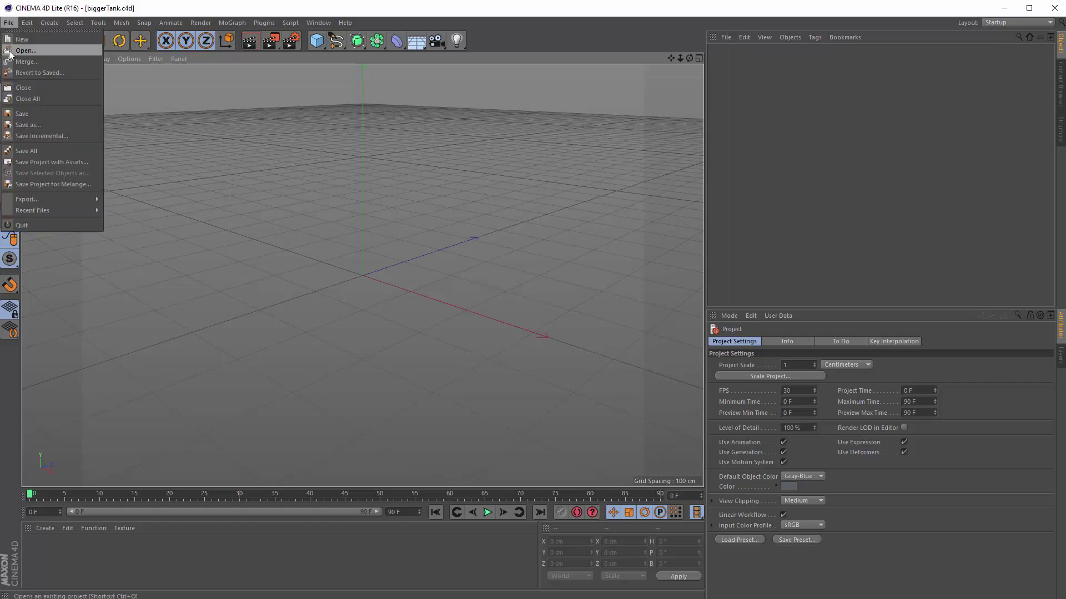
click(11, 50)
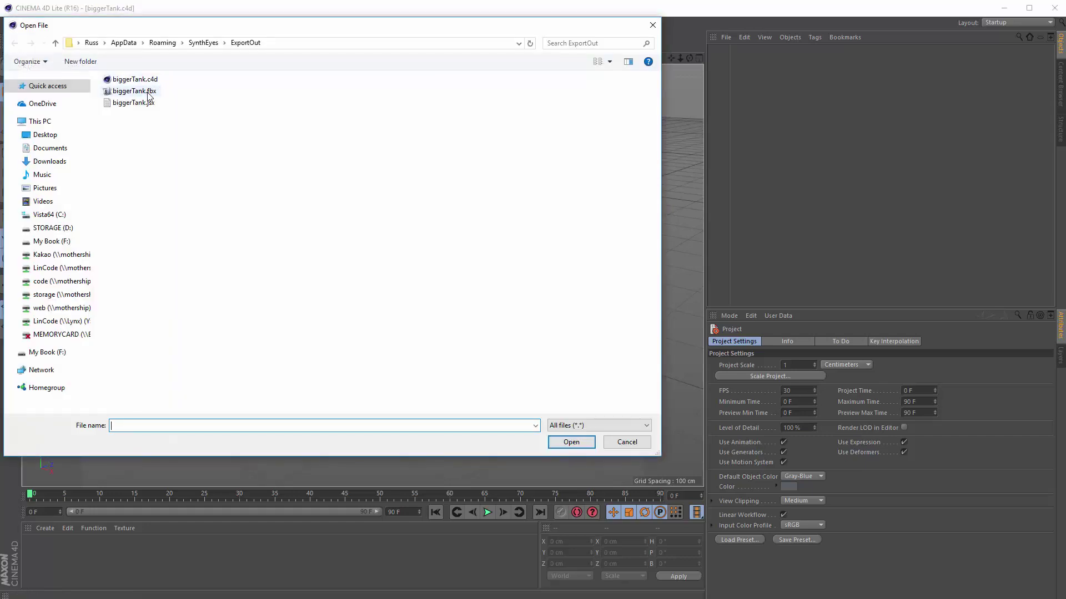
click(149, 93)
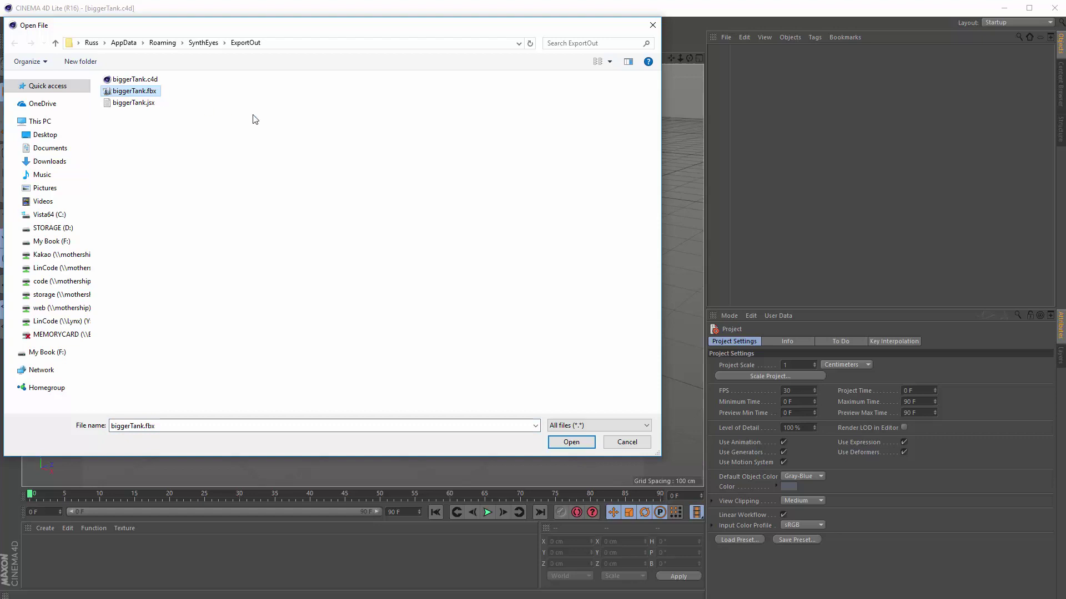
click(560, 444)
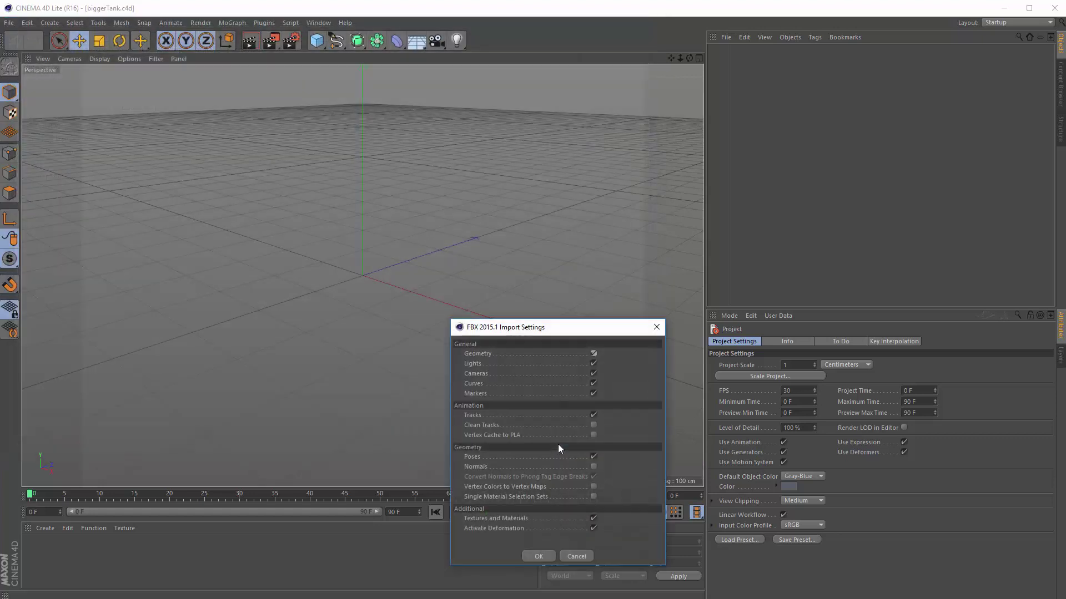
click(545, 554)
drag(528, 484, 606, 272)
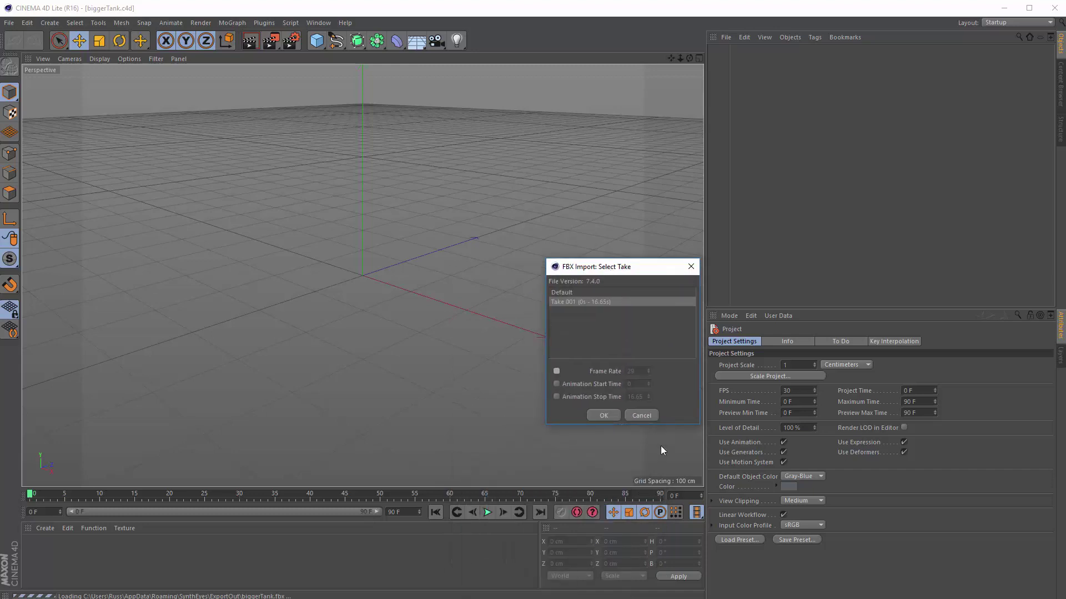
click(602, 415)
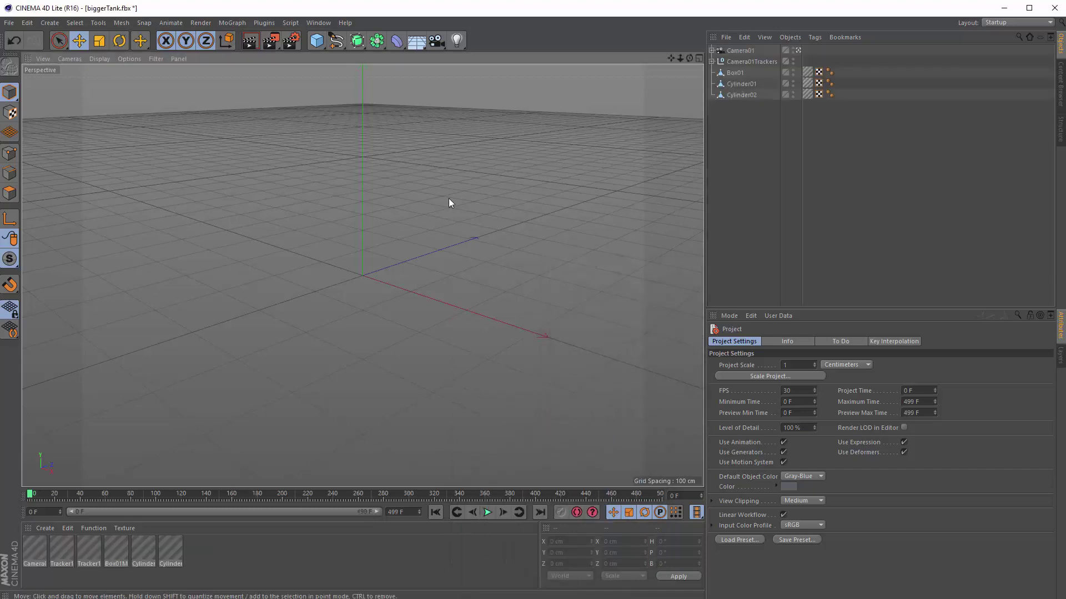
Frame all objects with H, then scrub the camera animation forward and back to 0 F.
key(h)
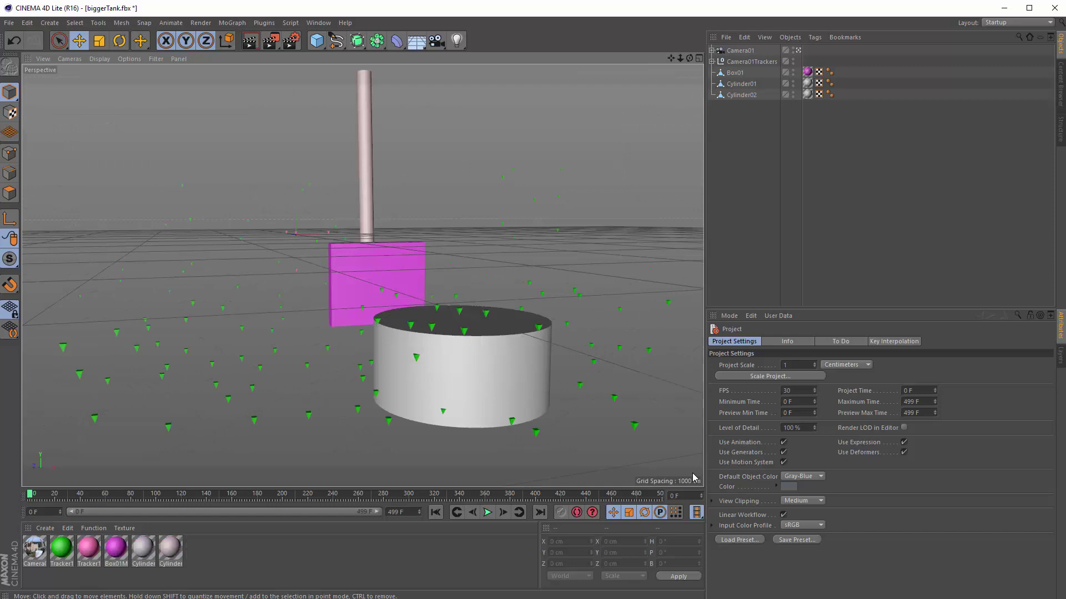
click(54, 496)
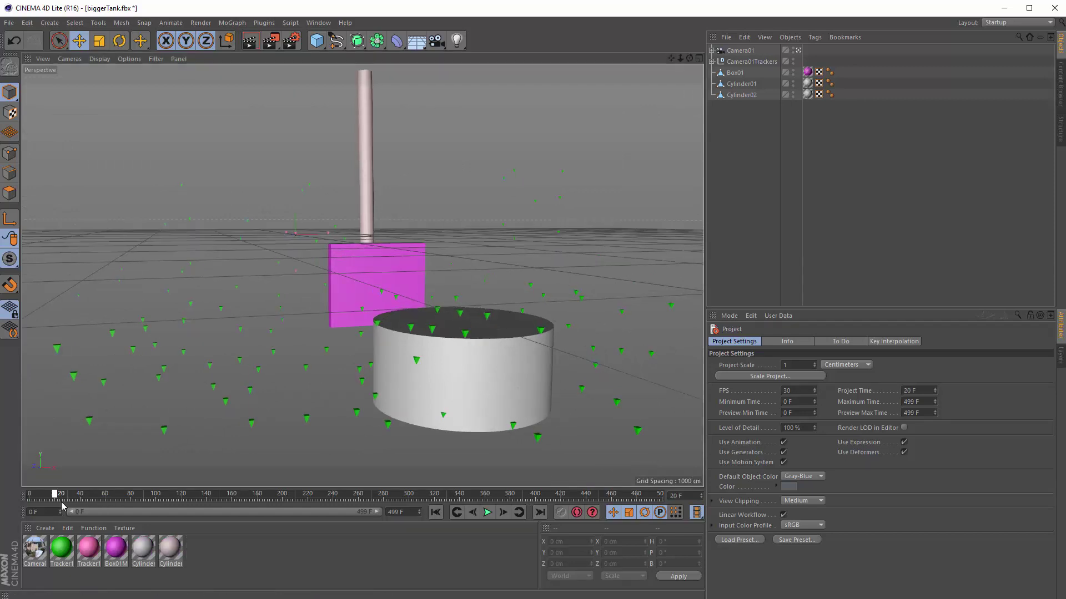
drag(63, 502, 253, 495)
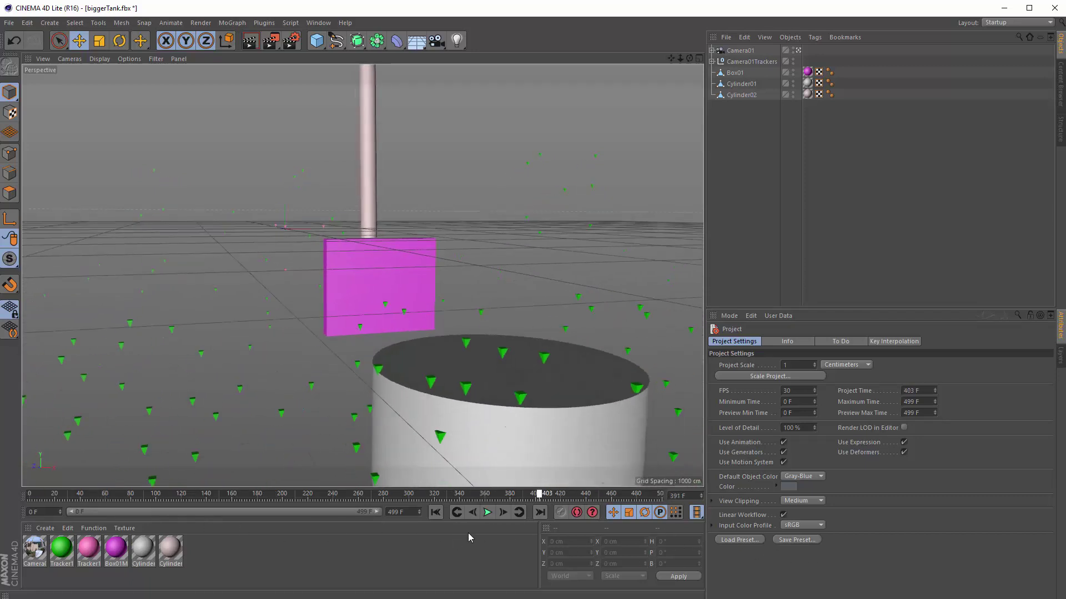
drag(49, 498, 23, 501)
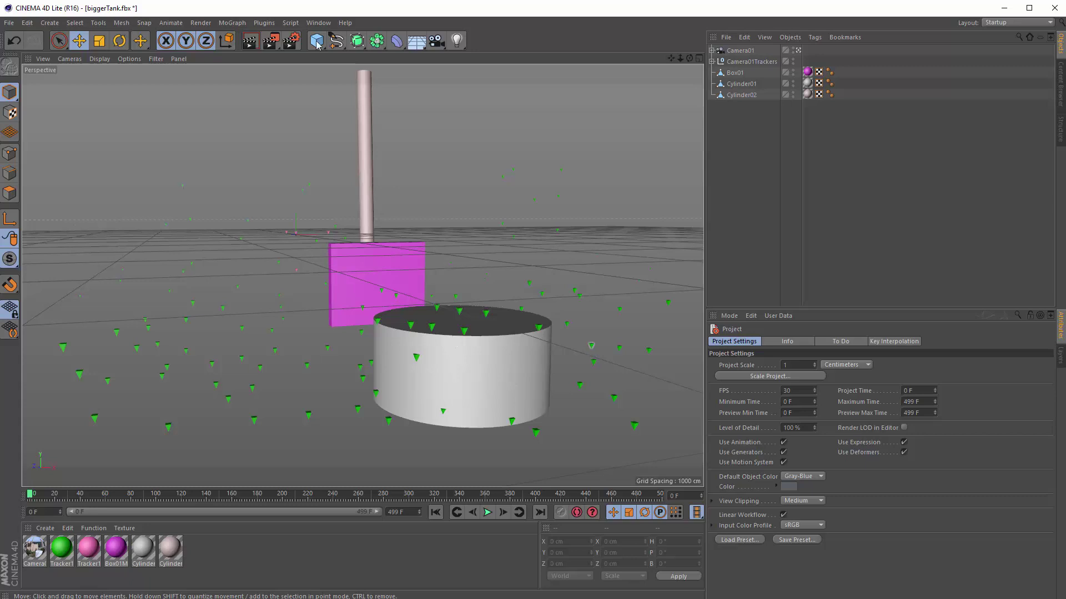
Save the scene over biggerTank.c4d and switch back to After Effects.
click(8, 23)
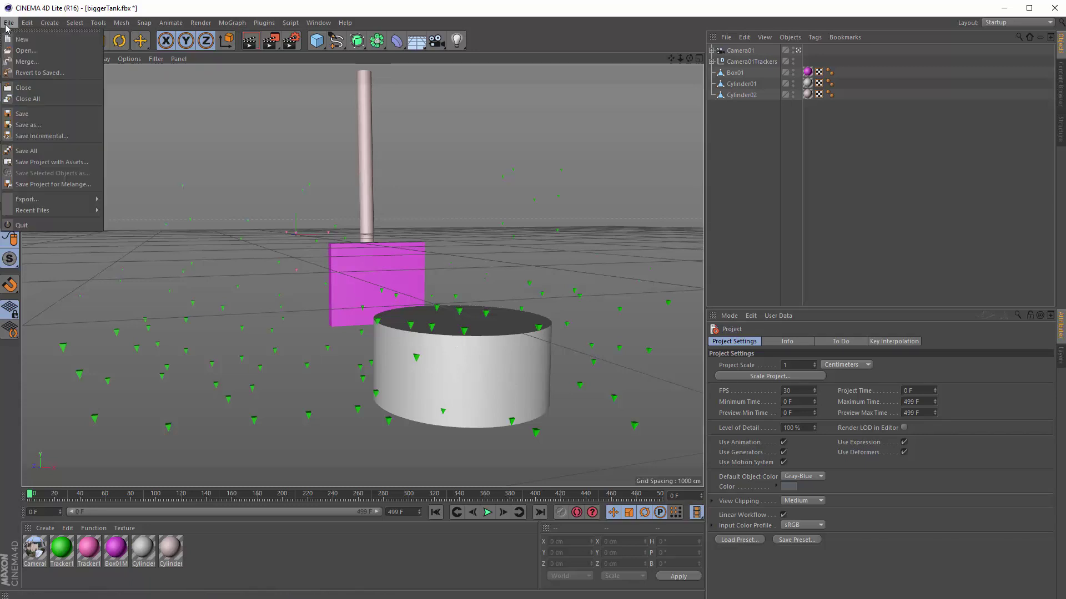
click(41, 116)
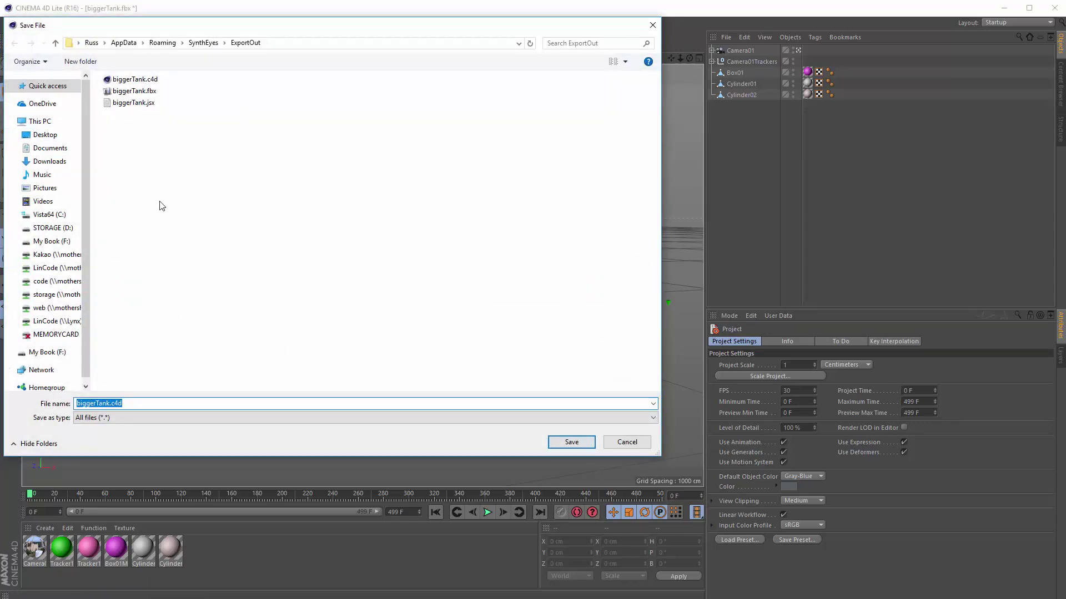
click(558, 438)
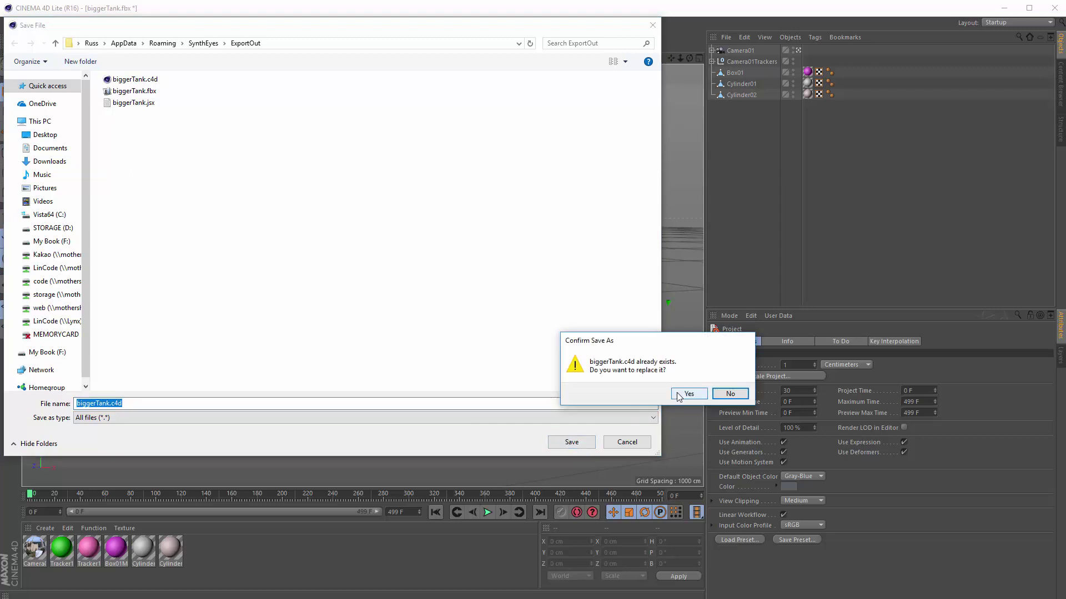
click(688, 394)
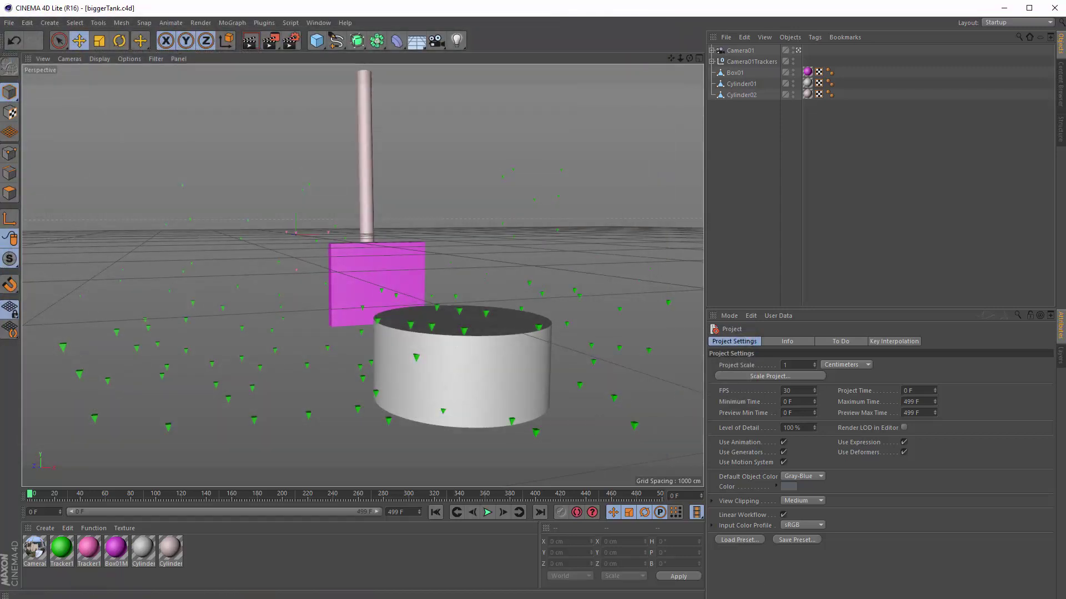
key(alt+Tab)
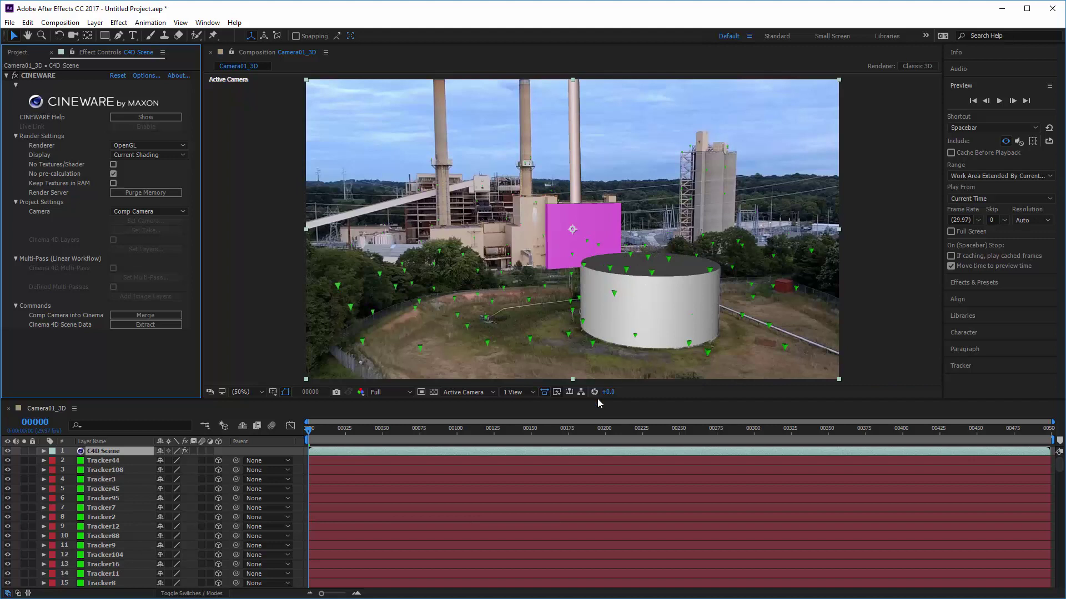
Scrub the composition to frame 346 and back to frame 1, then return to Cinema 4D Lite.
click(341, 432)
drag(353, 435, 823, 452)
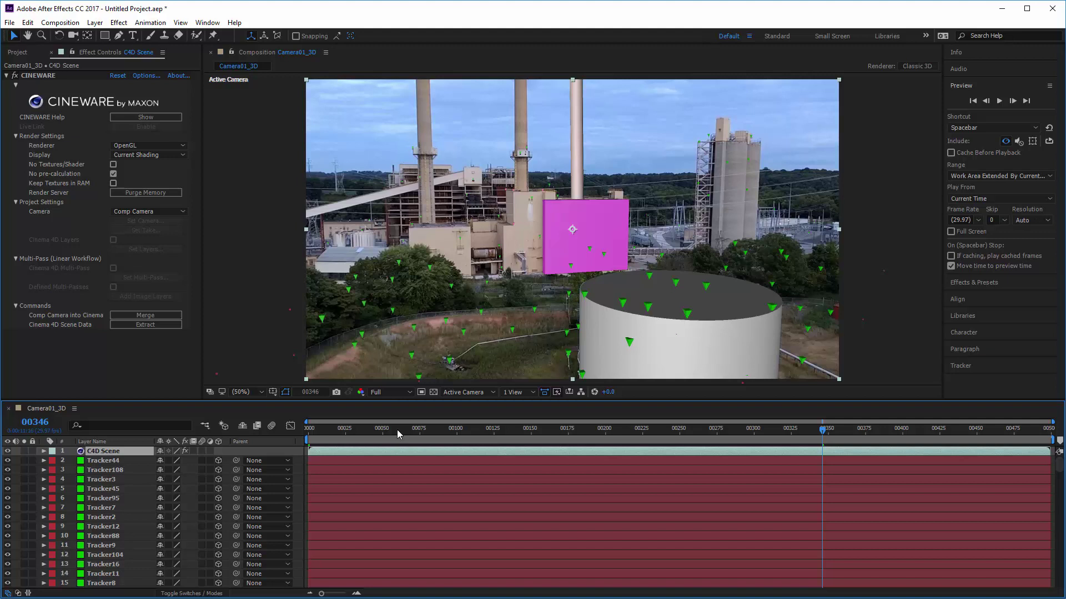
drag(397, 429, 310, 432)
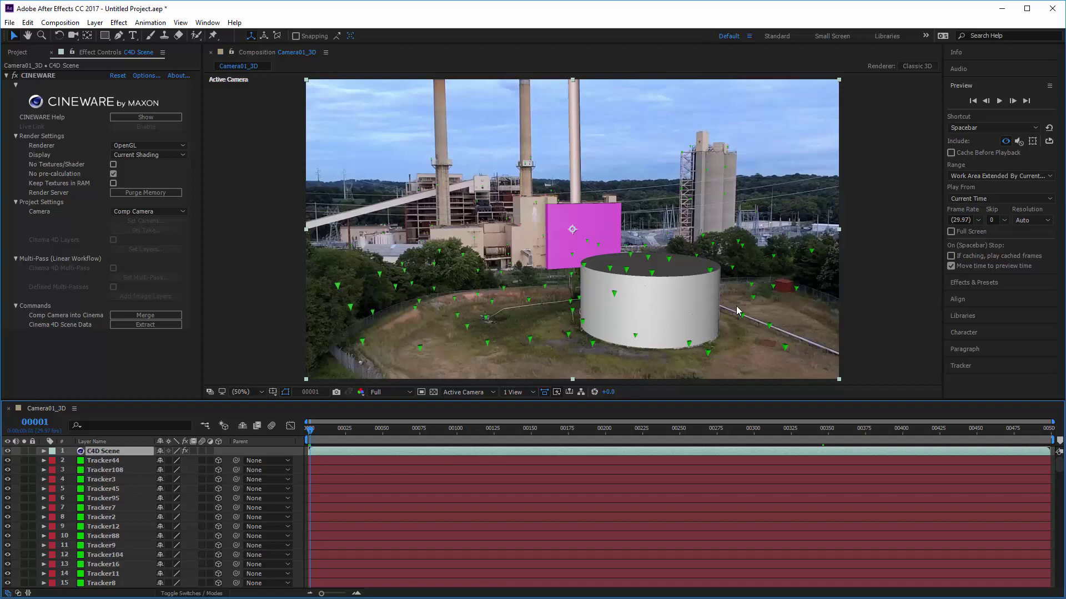
key(alt+Tab)
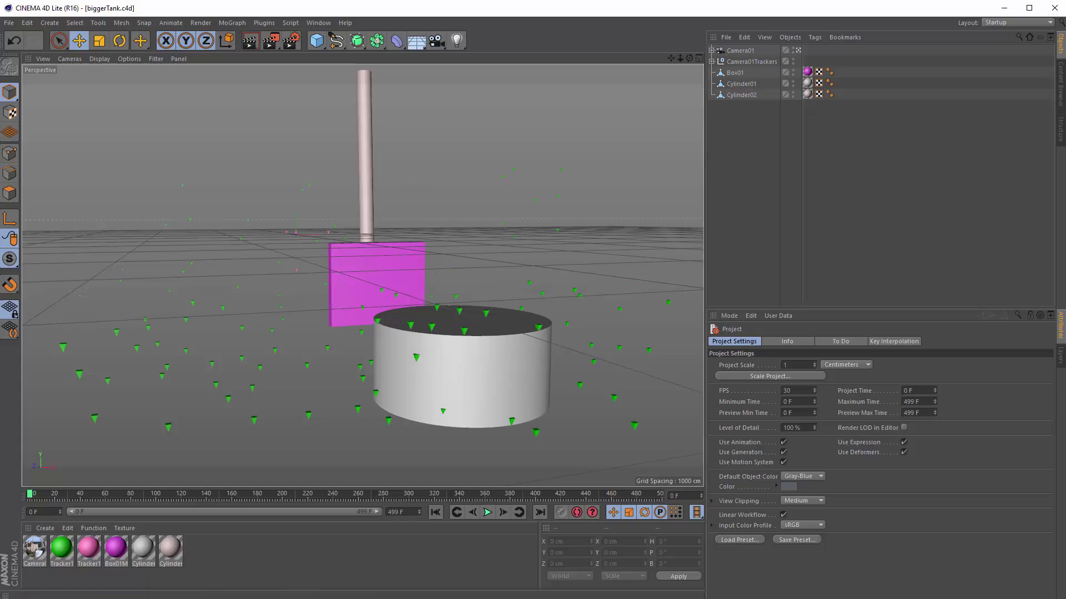
key(alt+Tab)
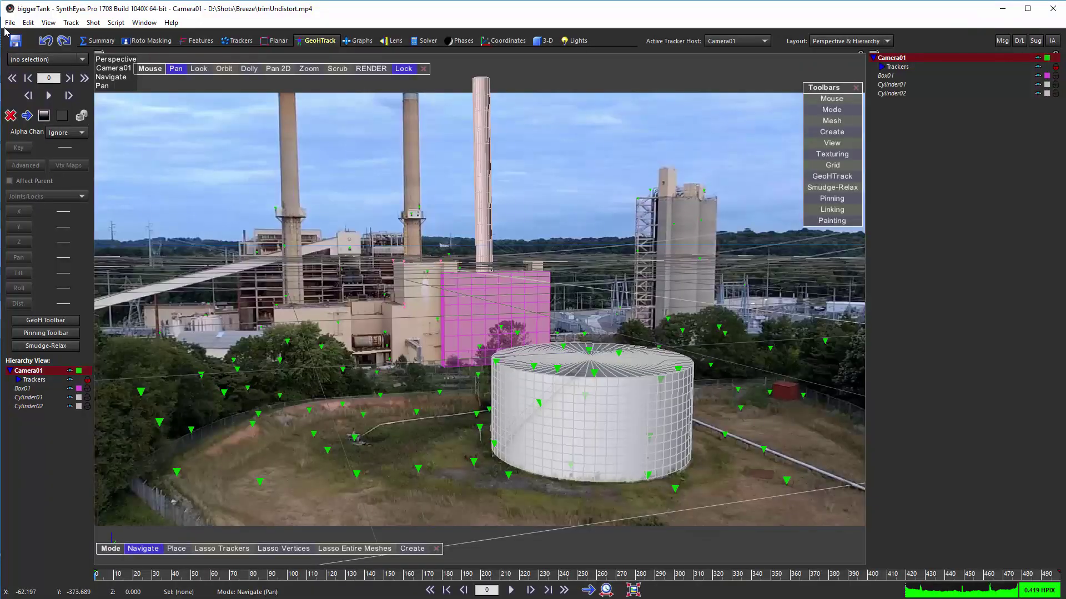
Start the After Effects Javascript export, saving over the existing biggerTank.jsx.
click(10, 23)
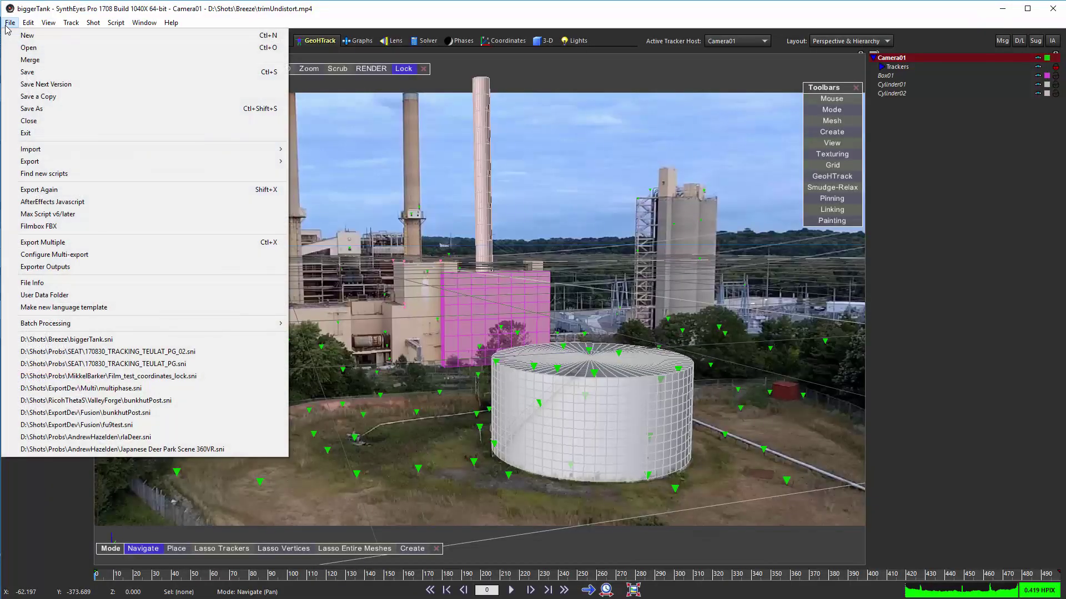
click(65, 202)
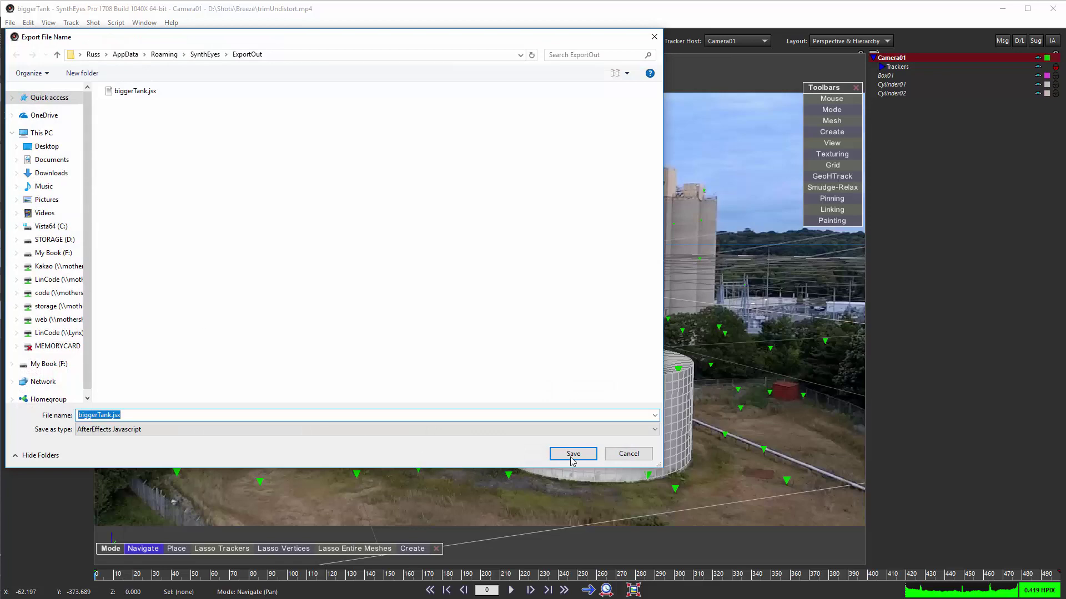
click(572, 454)
click(687, 394)
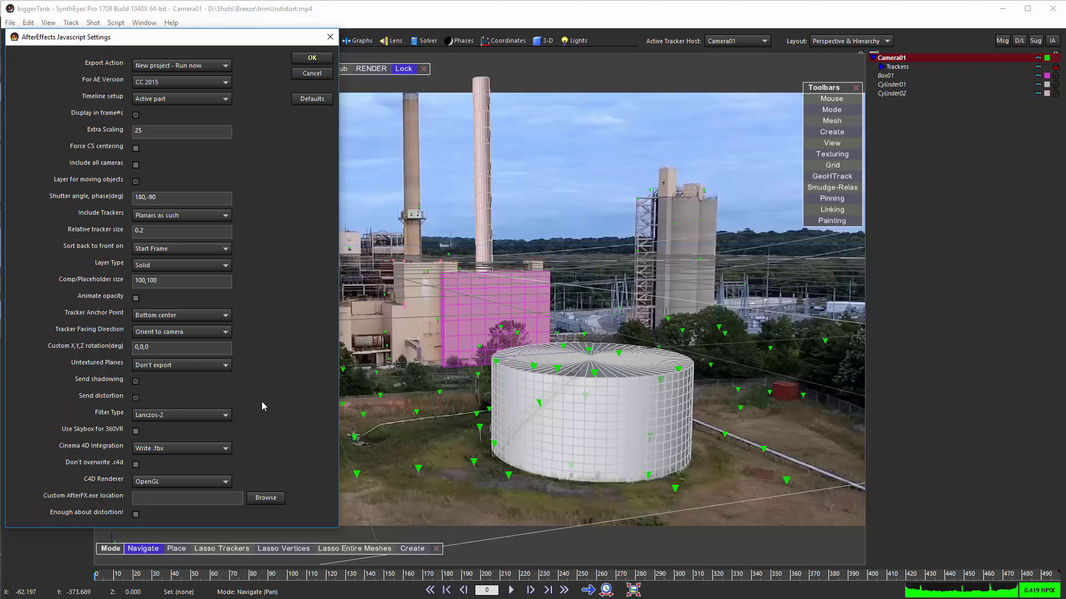
Open the Cinema 4D Integration dropdown in the AfterEffects Javascript Settings dialog.
click(220, 448)
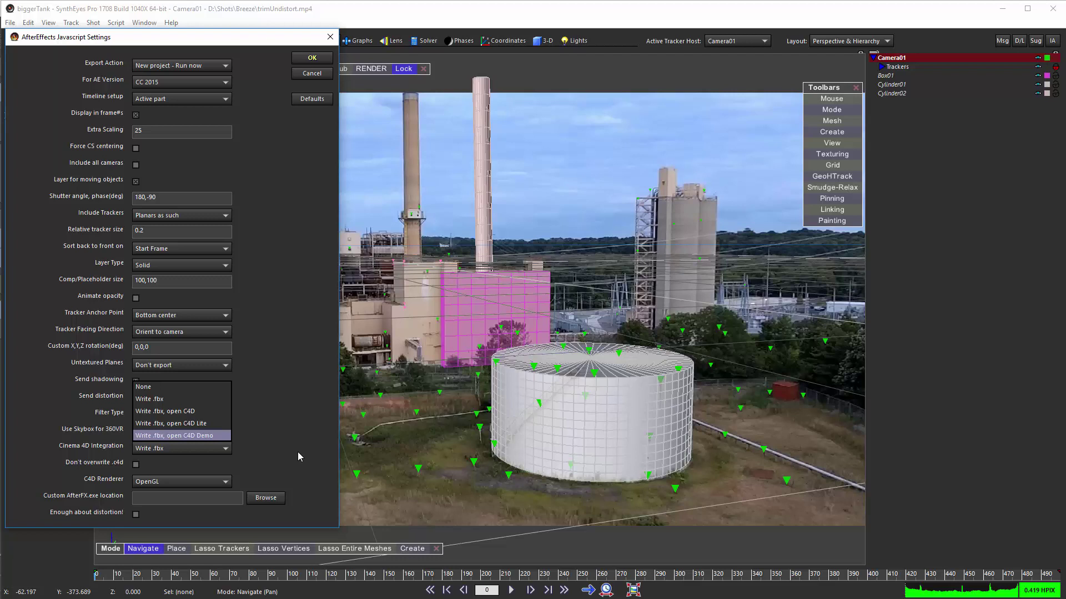
Keep Write .fbx as the integration choice and run the After Effects export.
key(Return)
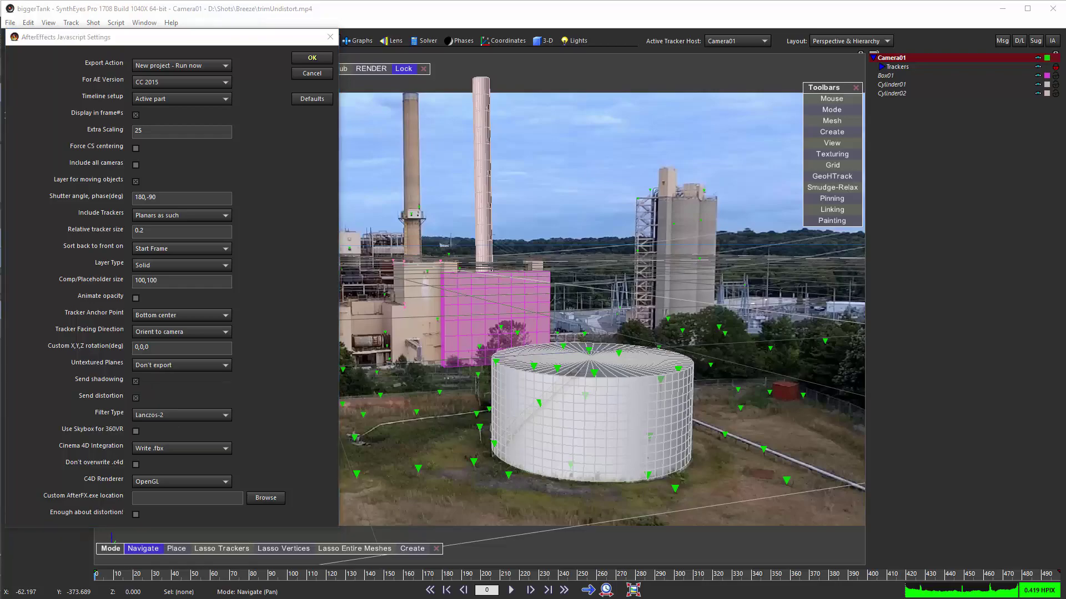